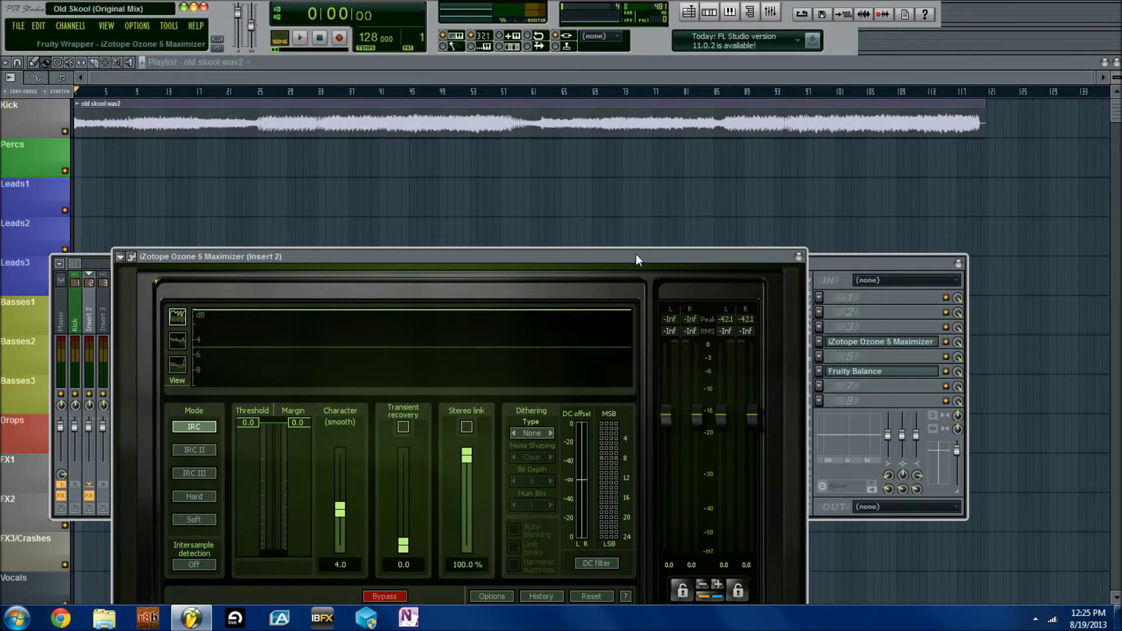
Bring the 'old skool wav2' playlist to the front, in front of the Maximizer and mixer windows
click(368, 75)
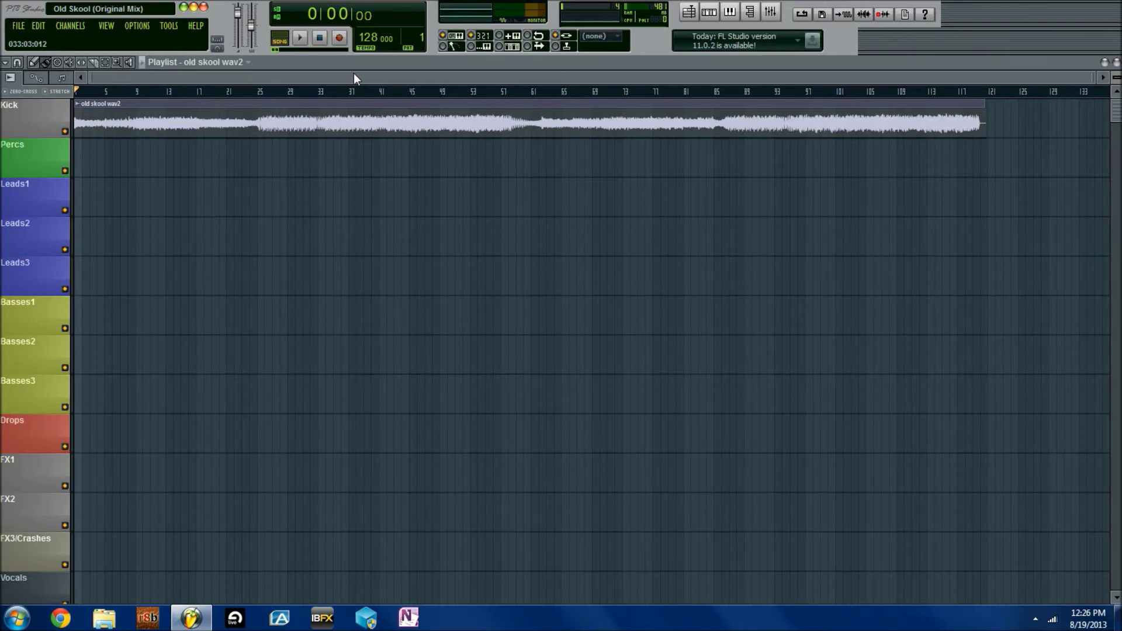
Show the mixer on Insert 2, whose chain holds Ozone 5 Maximizer and Fruity Balance
click(779, 18)
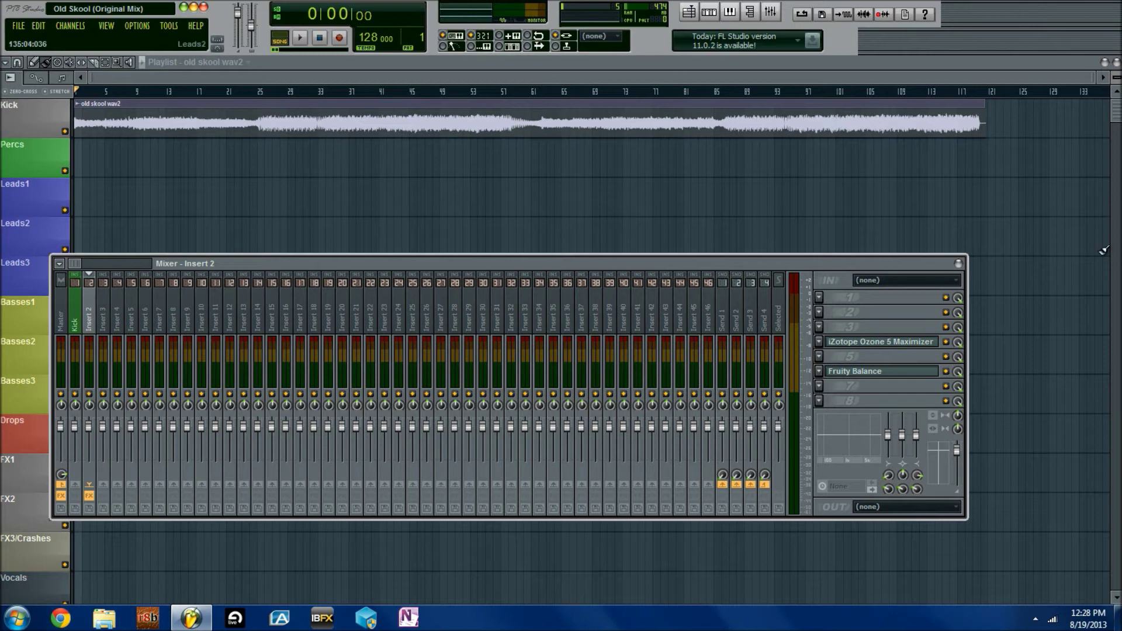
Open Insert 2's Ozone 5 Maximizer and move its window up and to the left
click(912, 350)
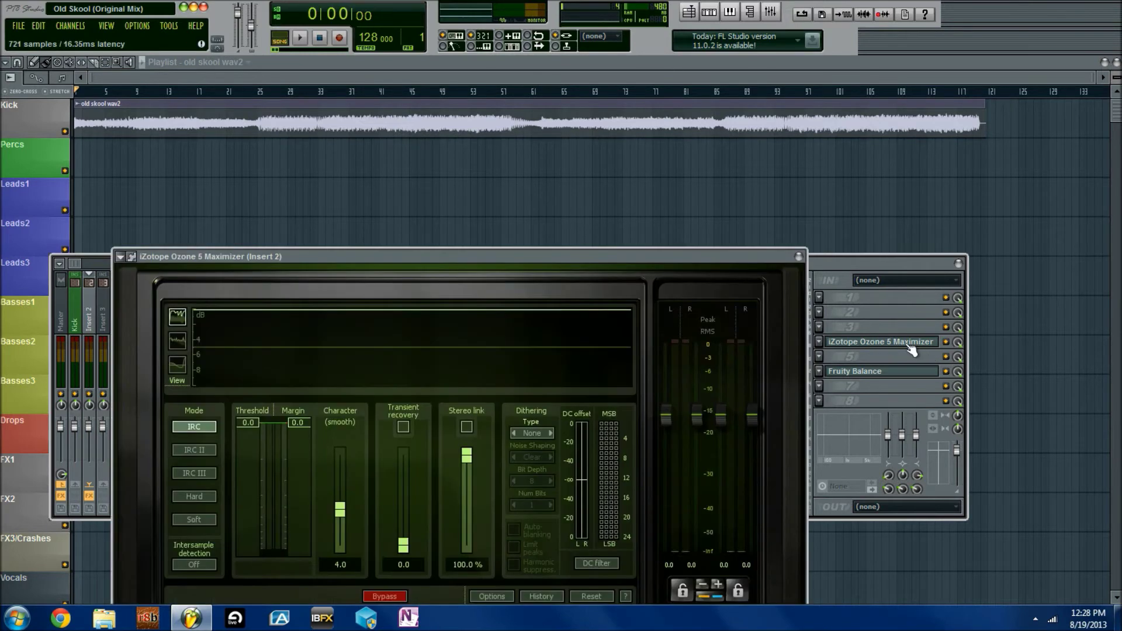
drag(615, 255, 581, 173)
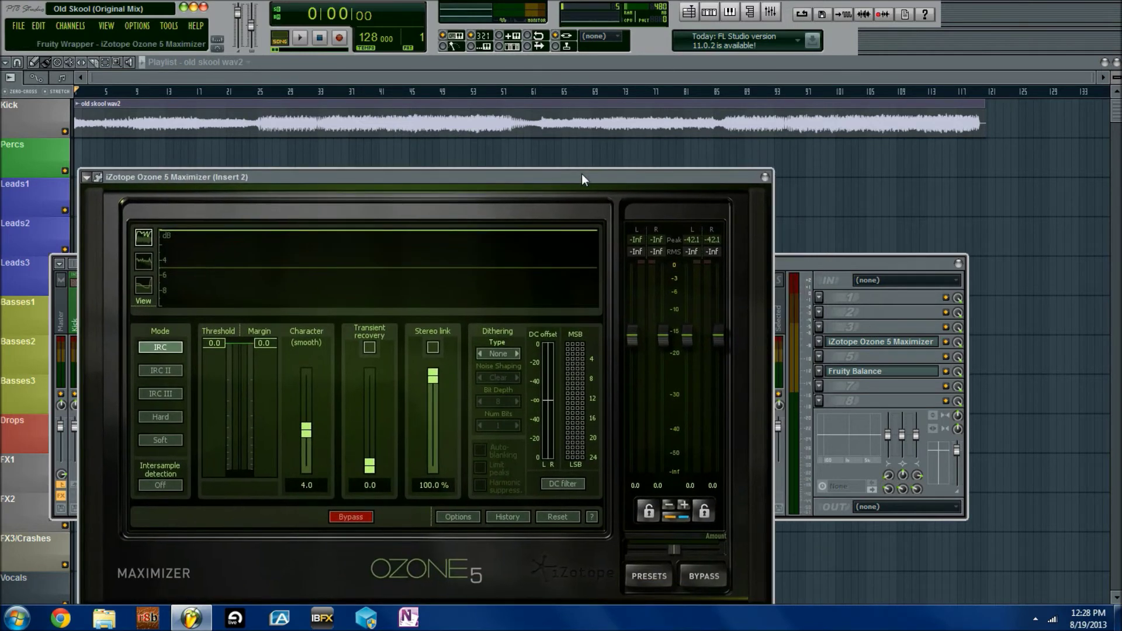
click(504, 353)
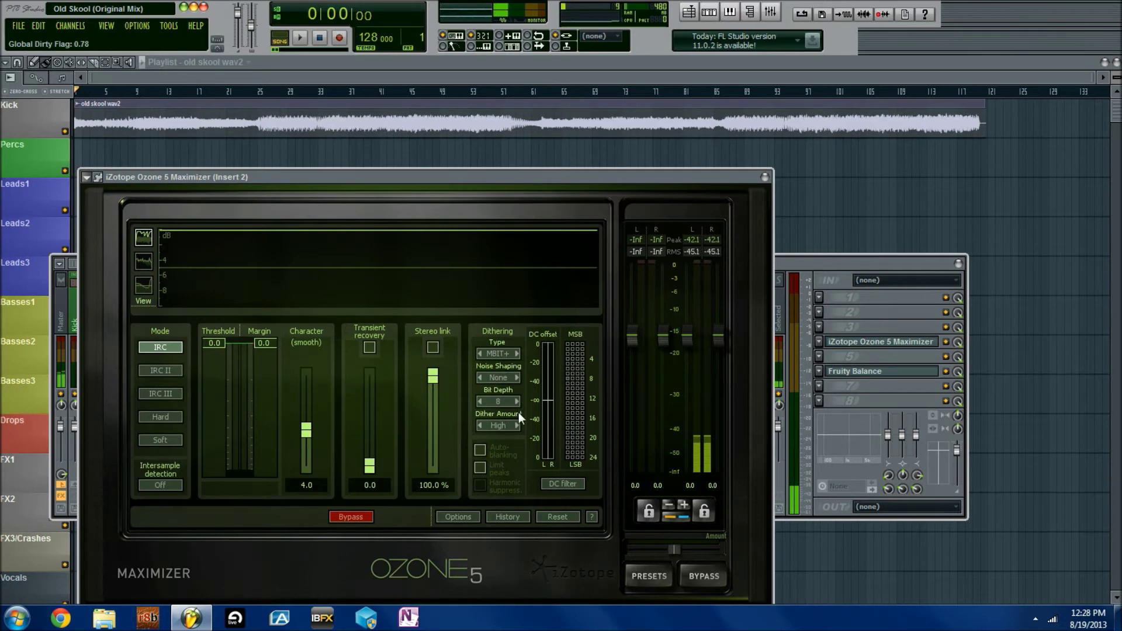
click(480, 355)
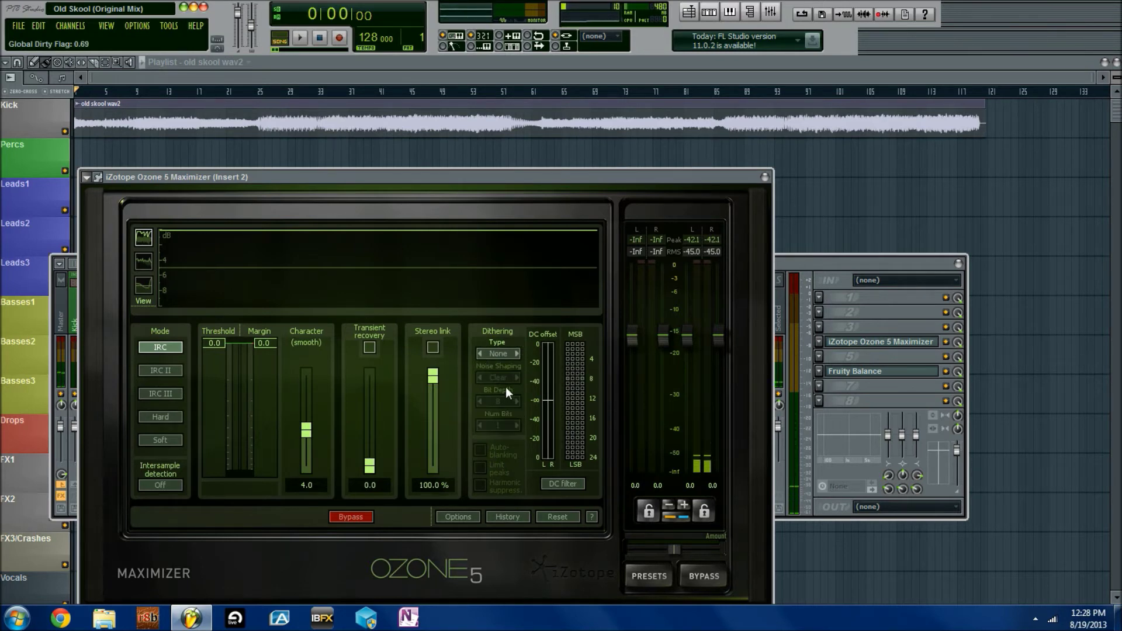
click(498, 355)
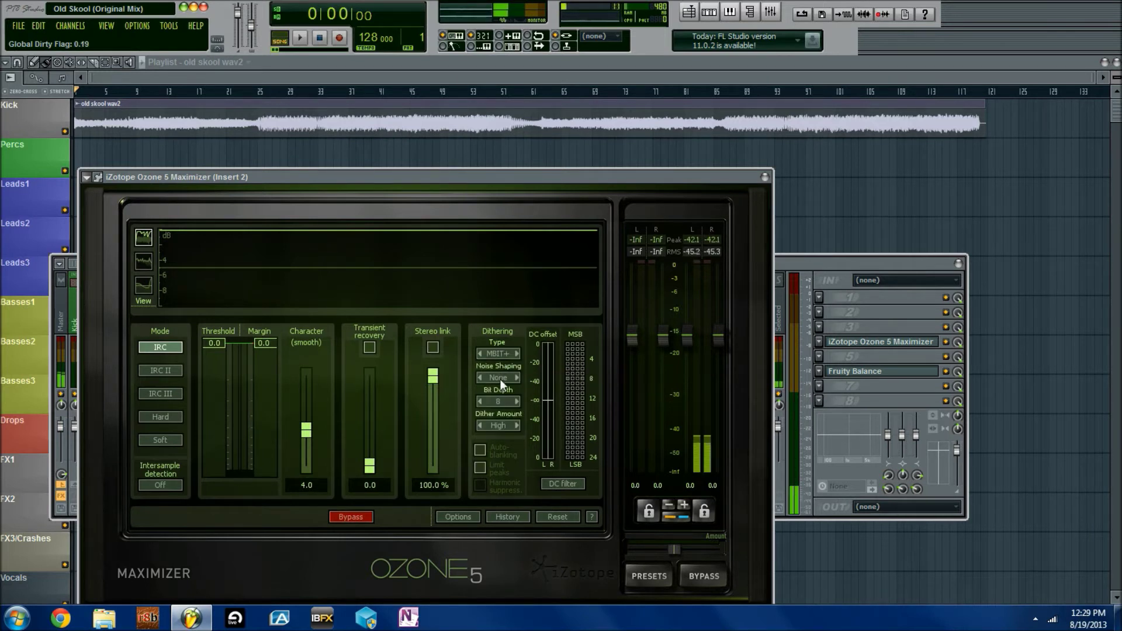
click(501, 379)
click(501, 377)
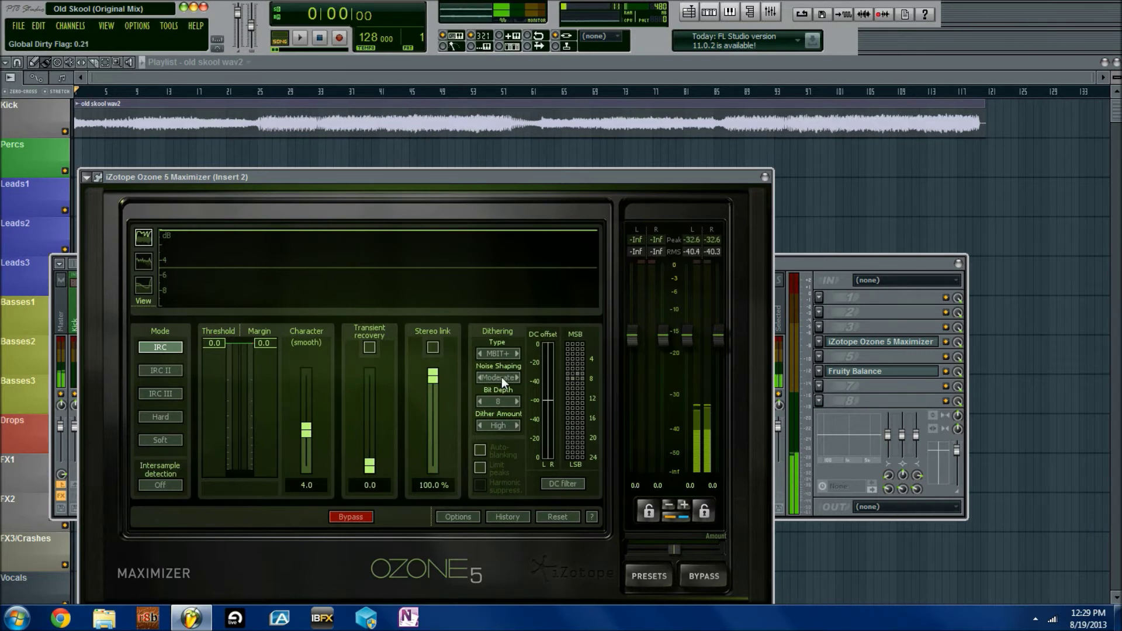
click(502, 381)
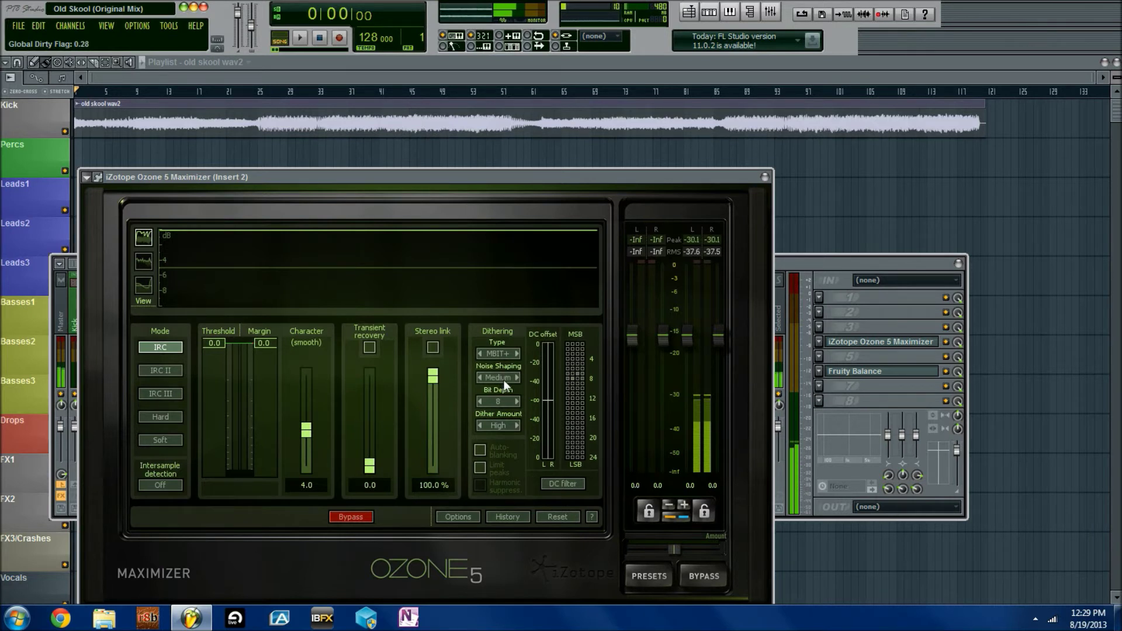
click(504, 380)
click(504, 379)
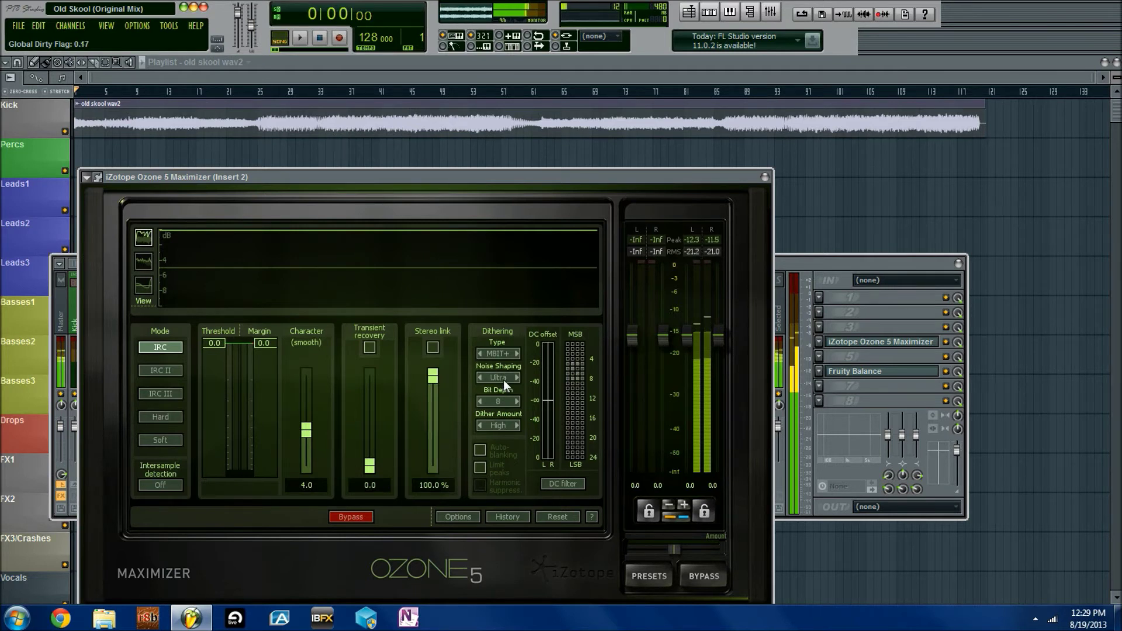
click(504, 354)
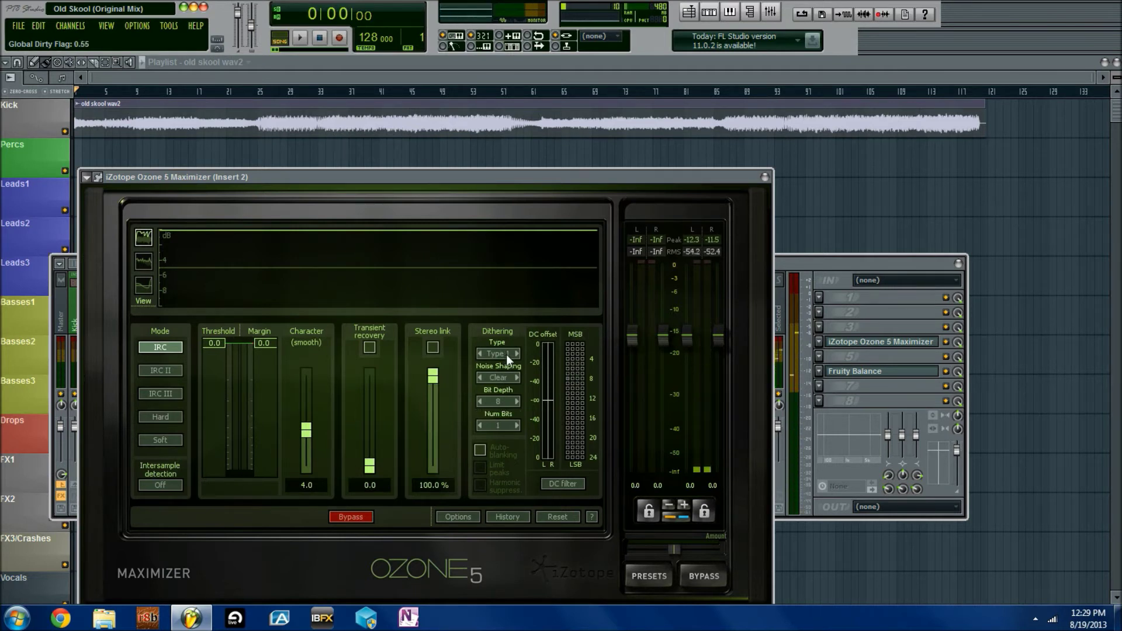
click(506, 354)
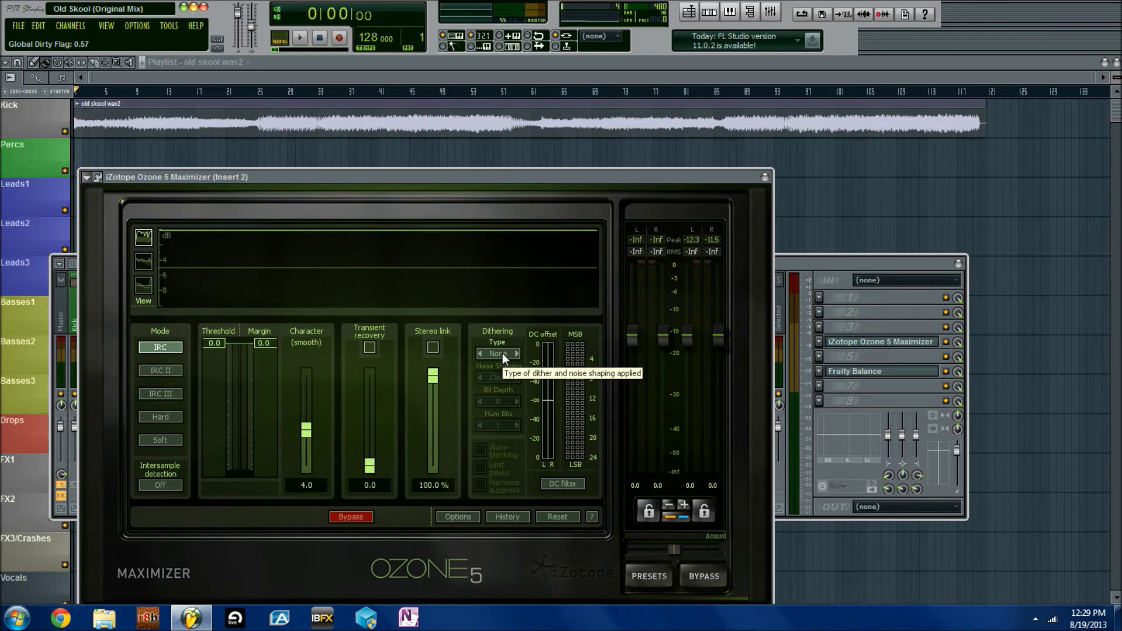
click(502, 353)
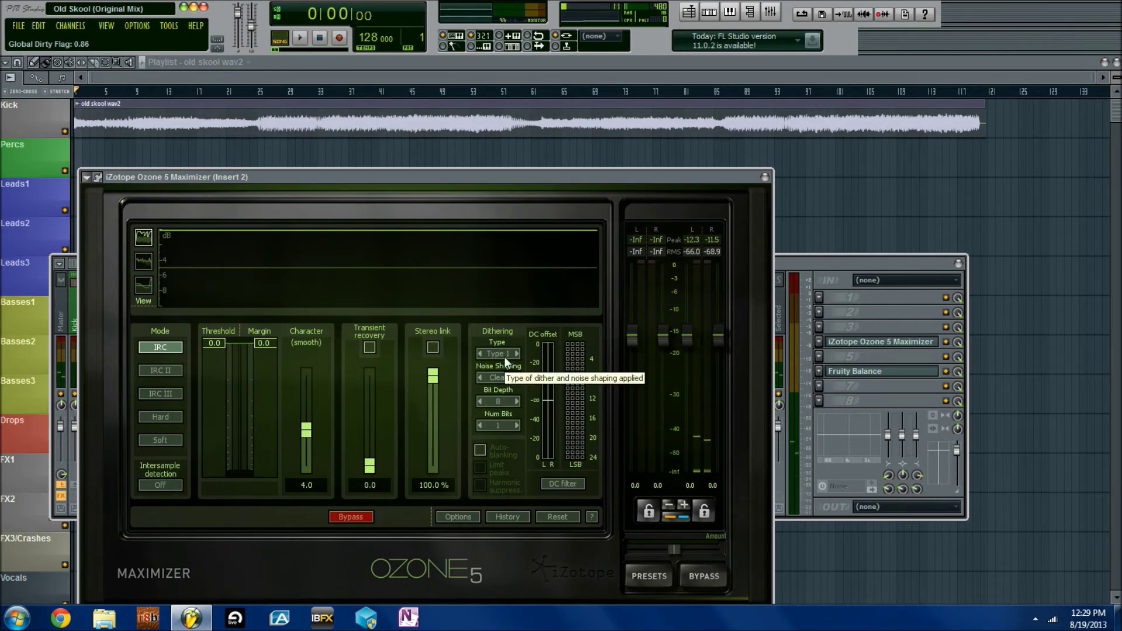
click(504, 357)
click(504, 359)
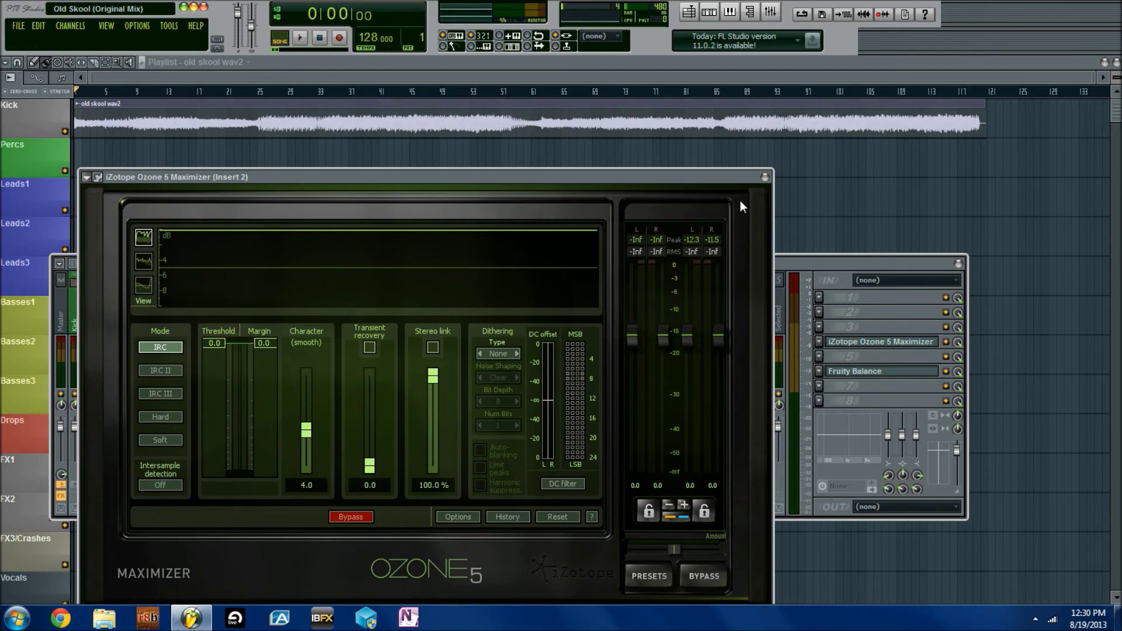
Close the Ozone Maximizer, set the mixer slot to (none), and bring the playlist forward
click(764, 177)
click(830, 355)
mouse_move(833, 351)
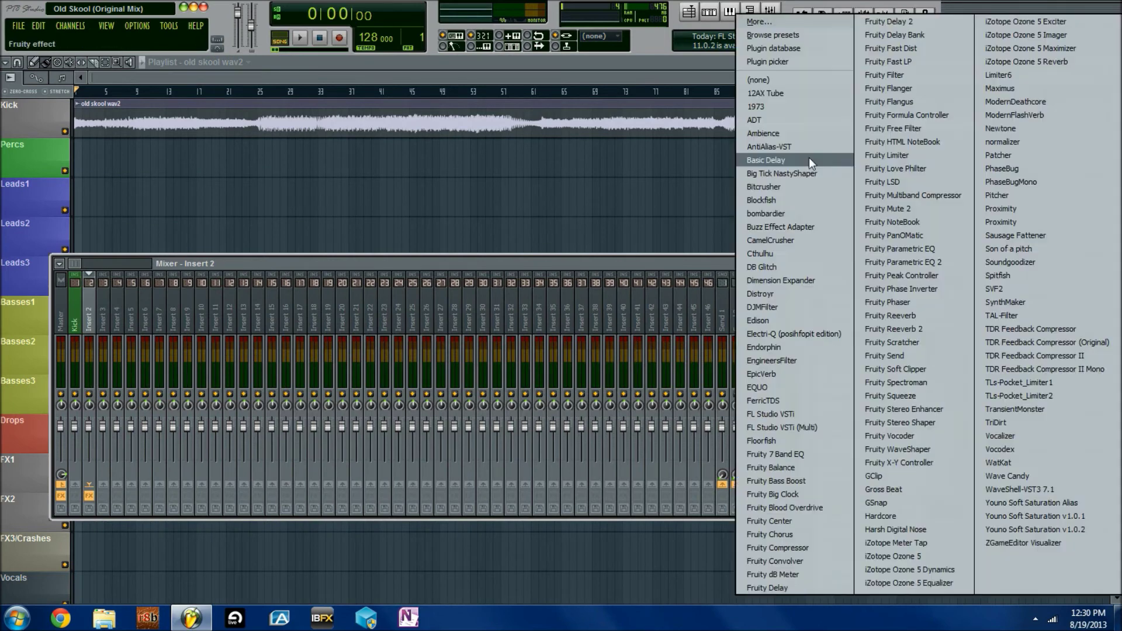
click(768, 78)
click(844, 347)
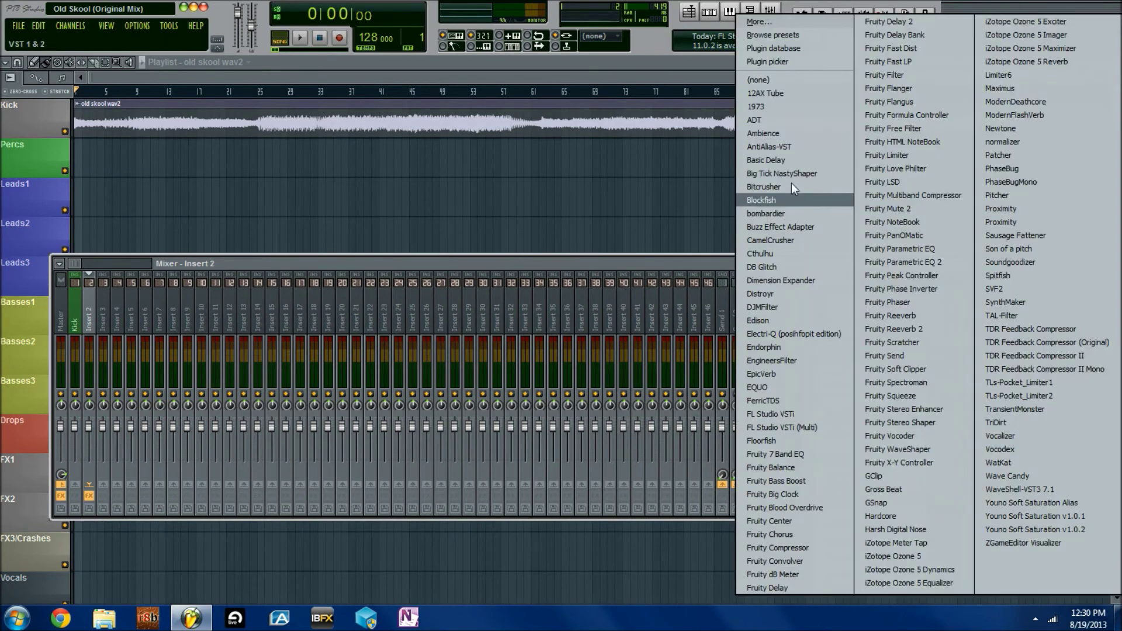
click(788, 82)
click(57, 314)
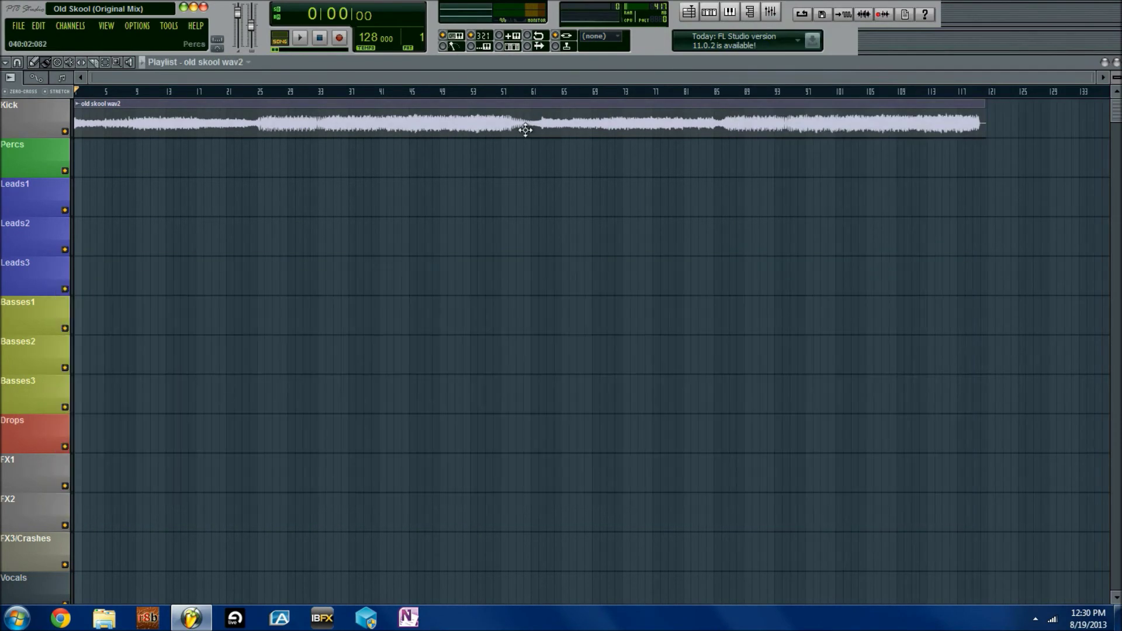
Check the Master channel's Ozone 5 dither settings (MBIT+, High noise shaping, 16-bit), then close Ozone 5
click(770, 12)
click(62, 318)
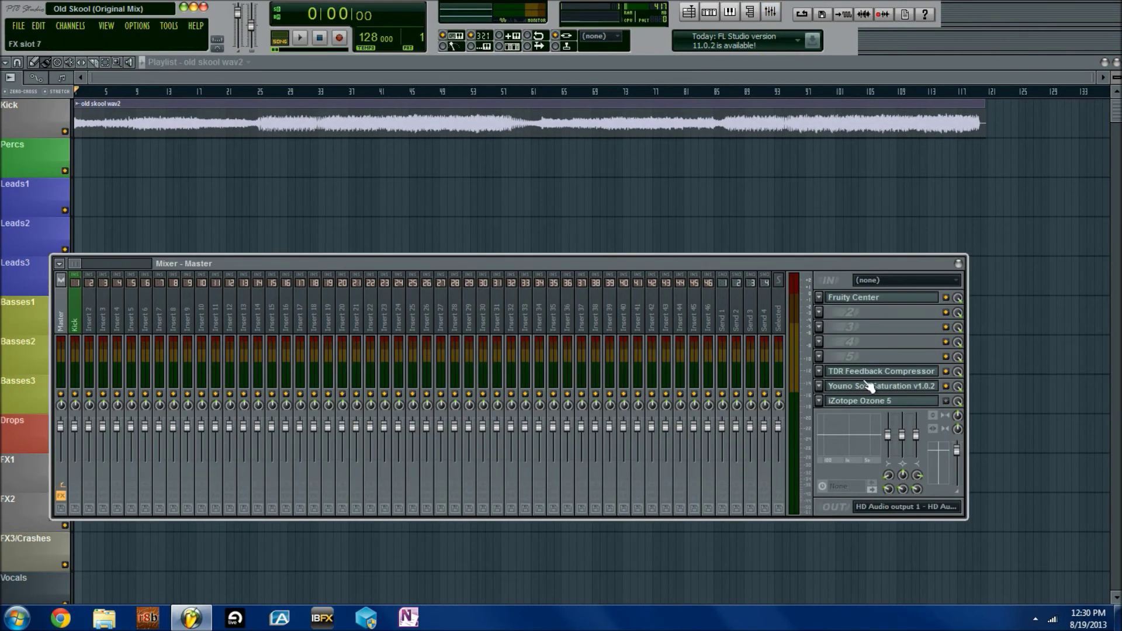
click(916, 403)
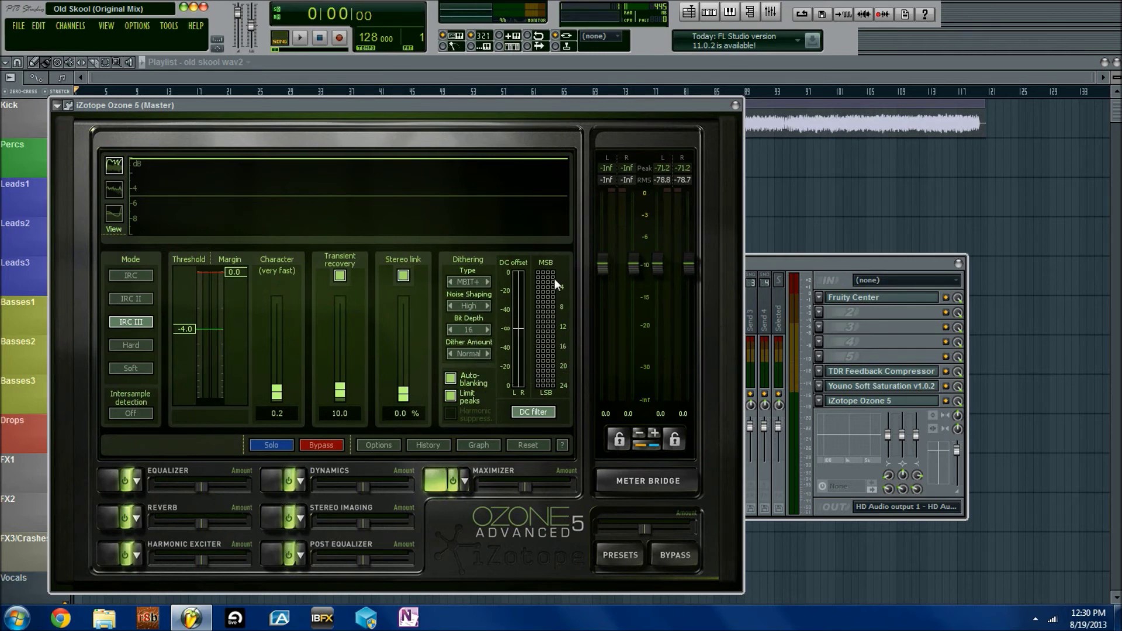
click(736, 105)
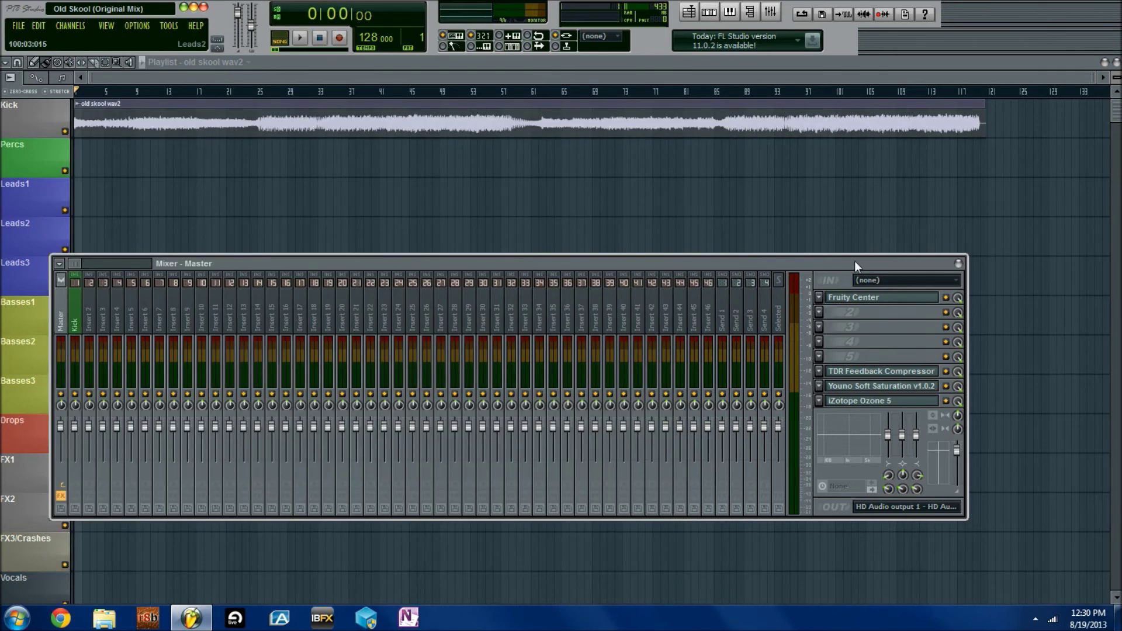
Close the mixer and exit FL Studio, answering No to saving changes
click(960, 264)
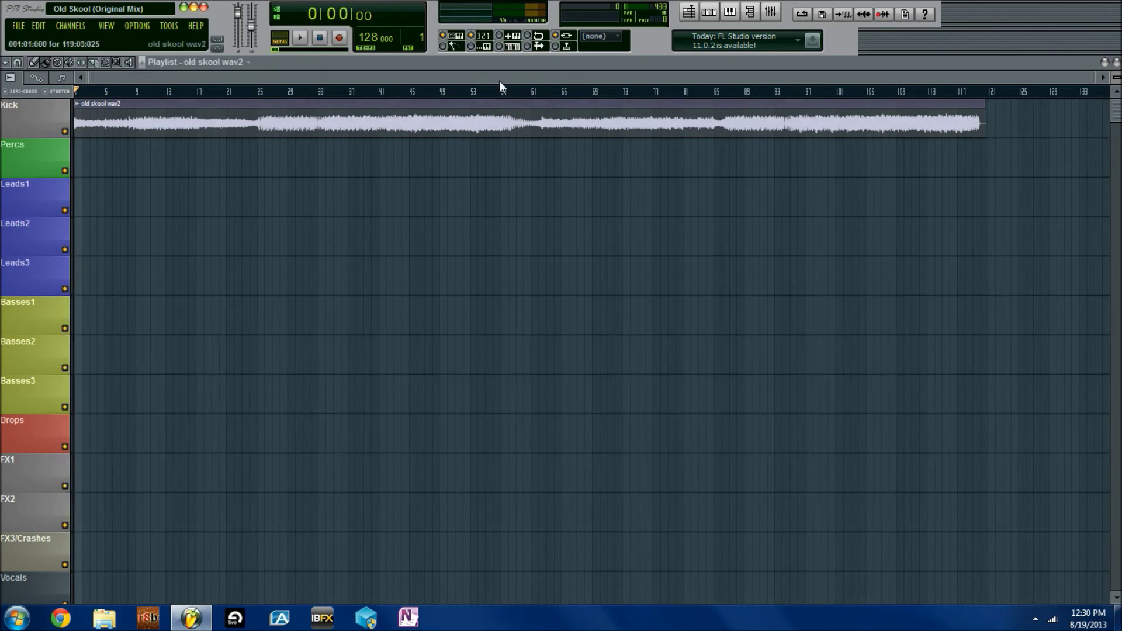
click(205, 8)
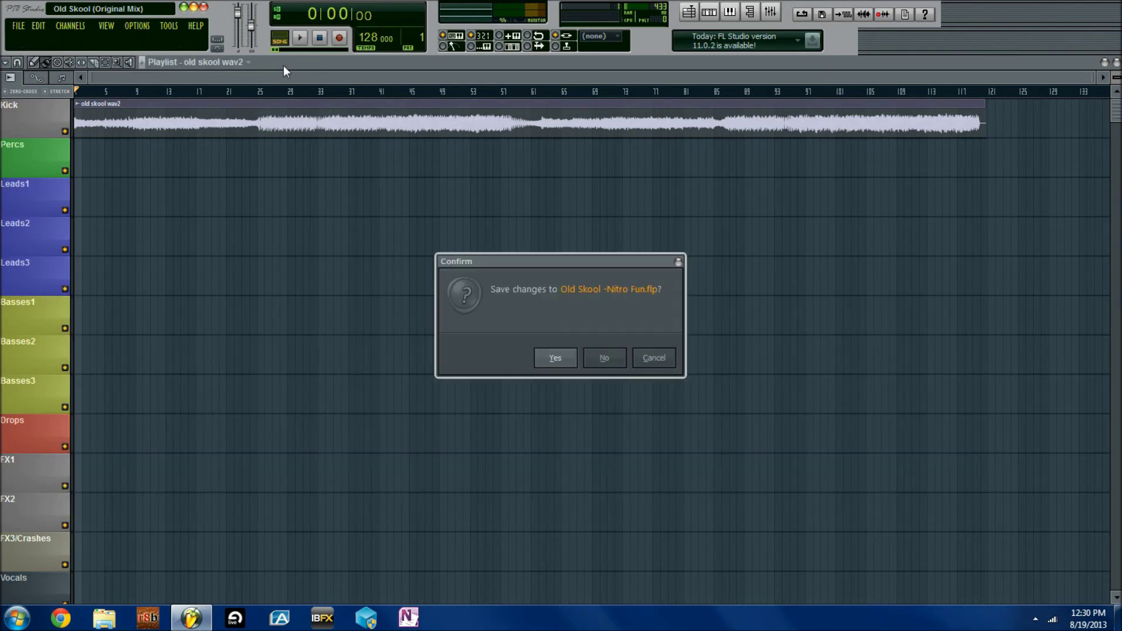
click(596, 352)
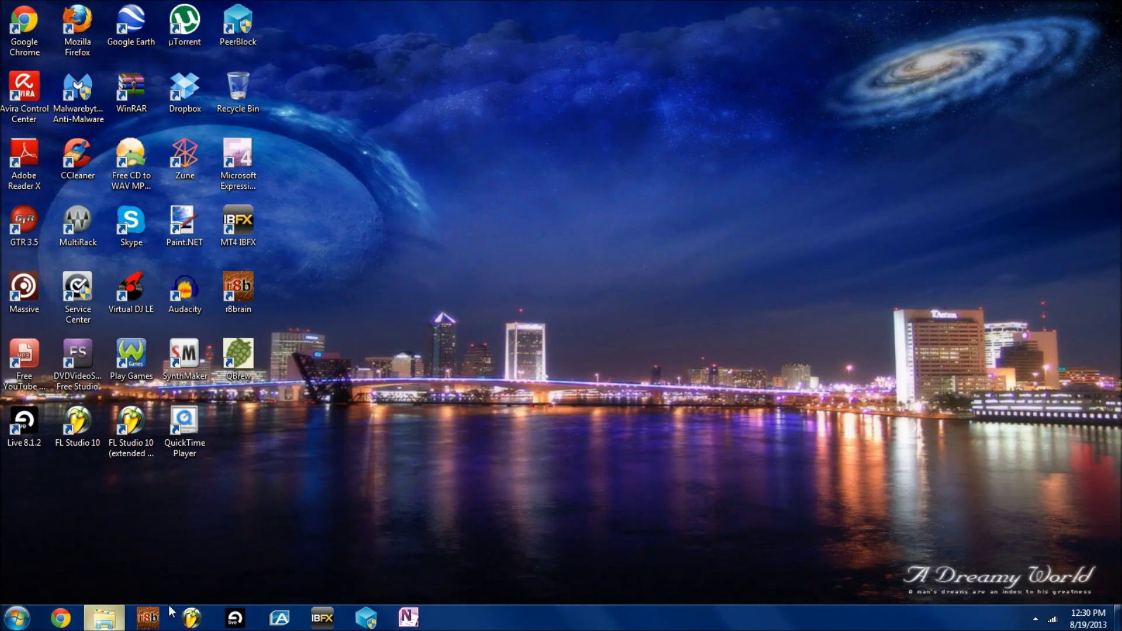
Open the 'Dither Test' MP3 from Local Disk 2 (D:), then minimise Explorer and reposition the player
click(104, 618)
click(357, 483)
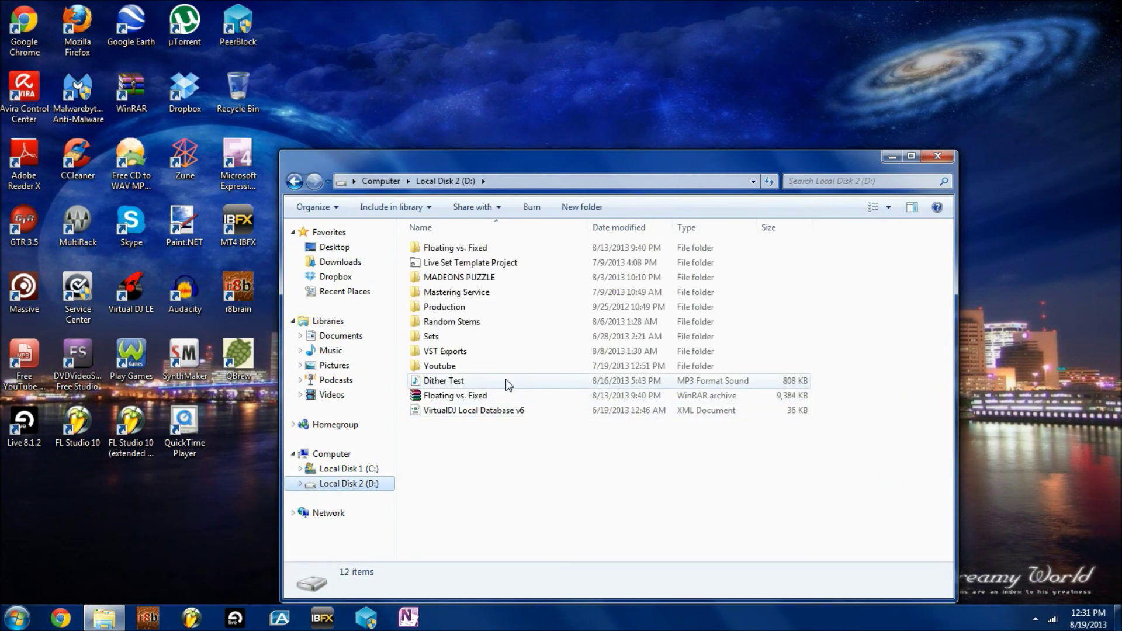
double_click(439, 381)
click(833, 288)
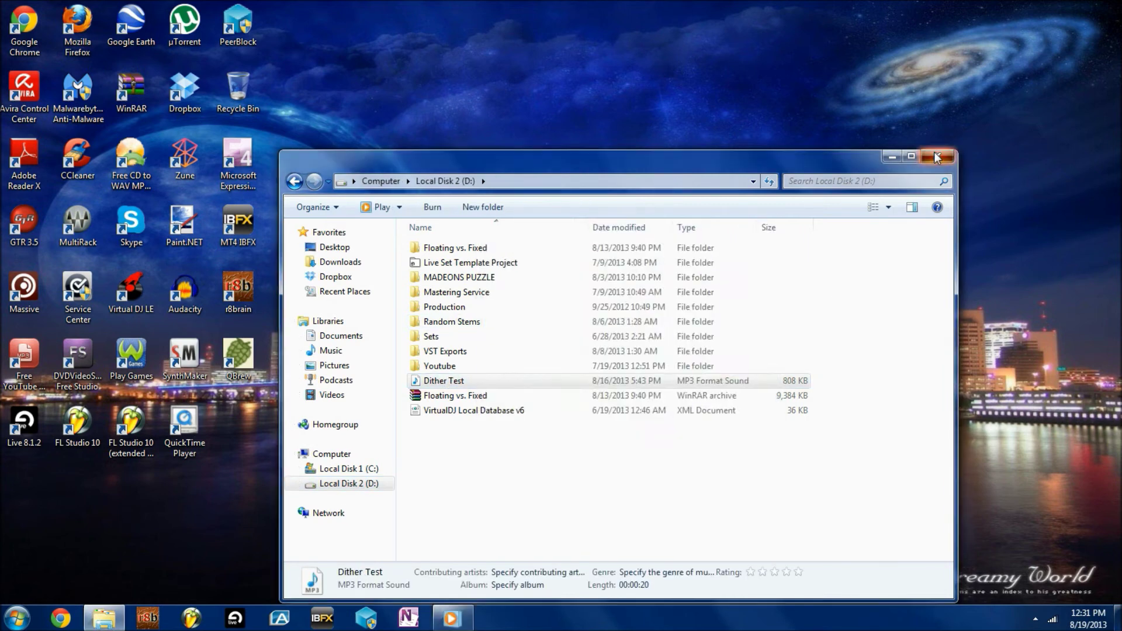
click(893, 156)
drag(639, 241, 565, 224)
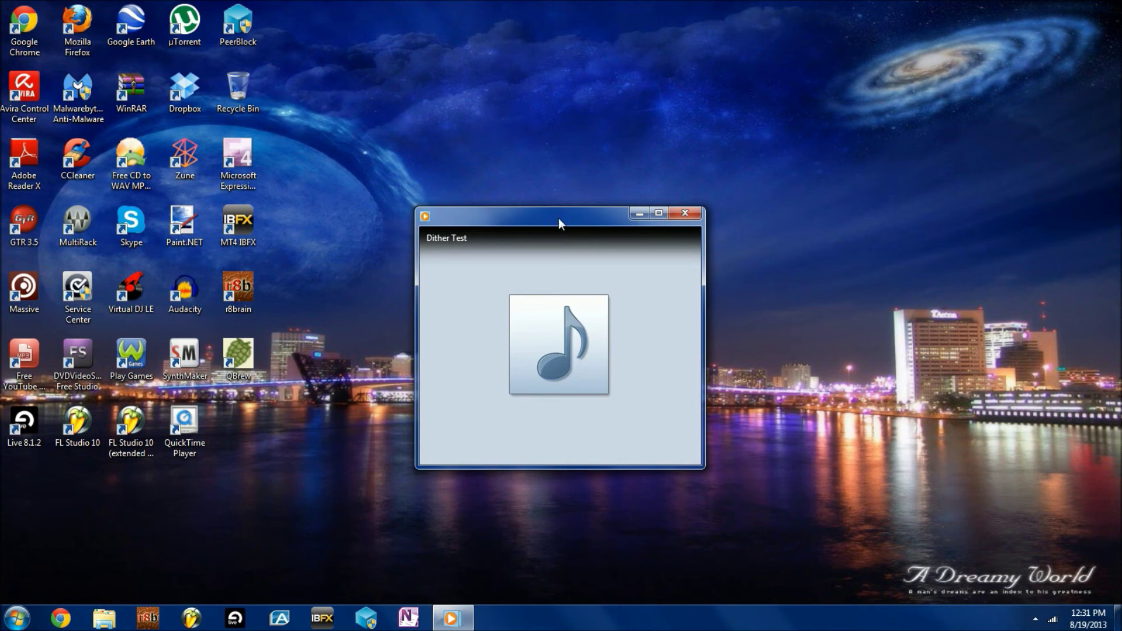
mouse_move(539, 397)
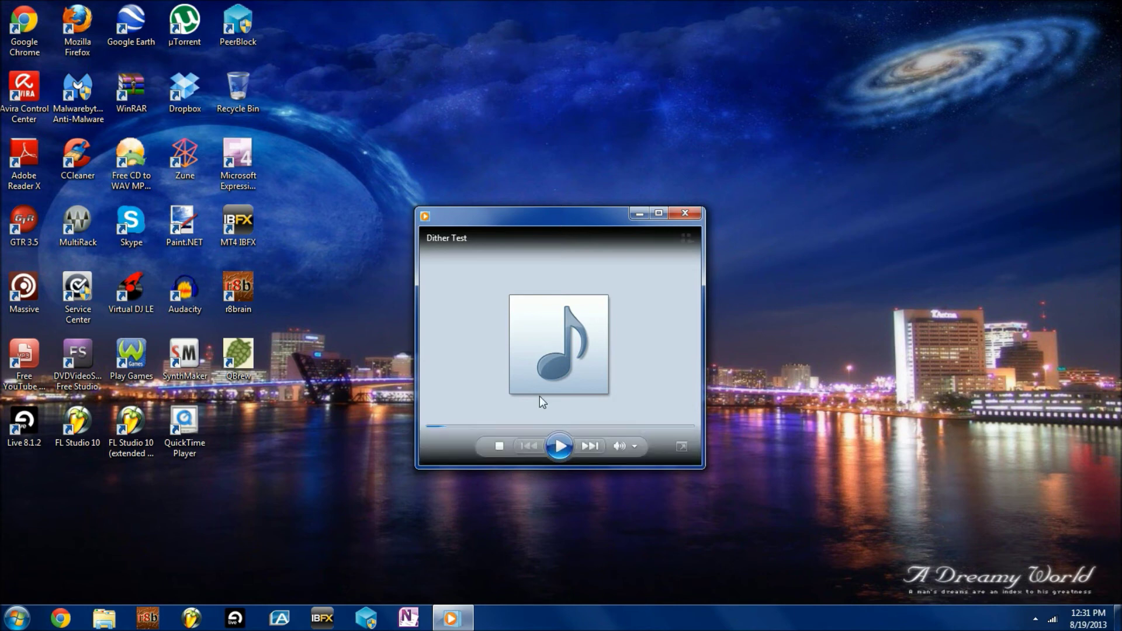
Play the Dither Test sine wave, pausing and resuming it, and pause near the end
click(561, 447)
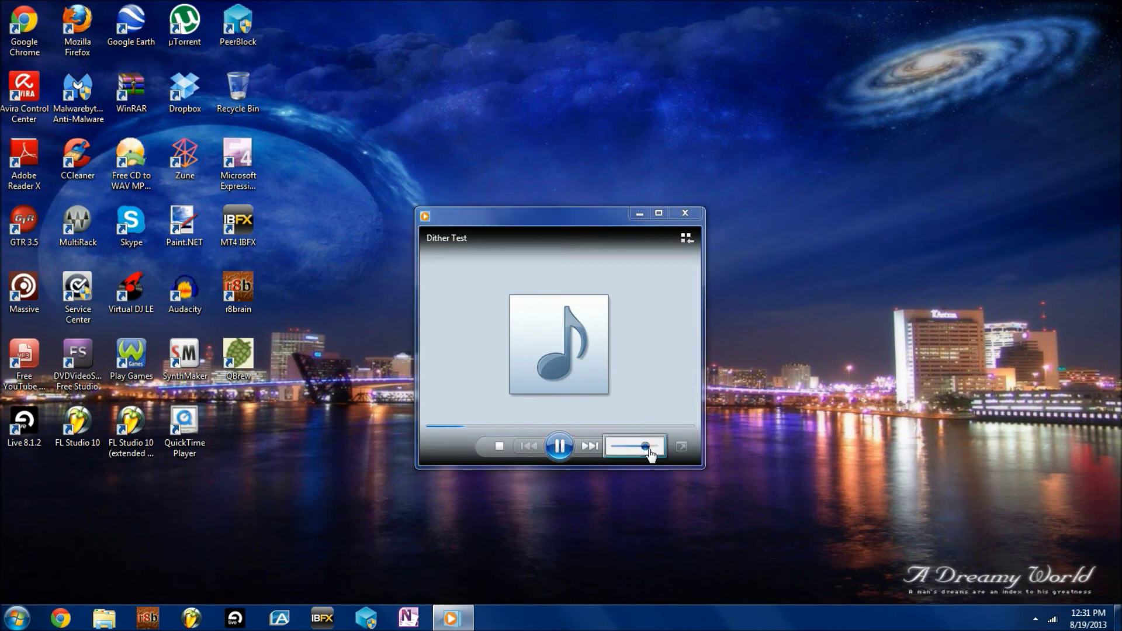
click(558, 447)
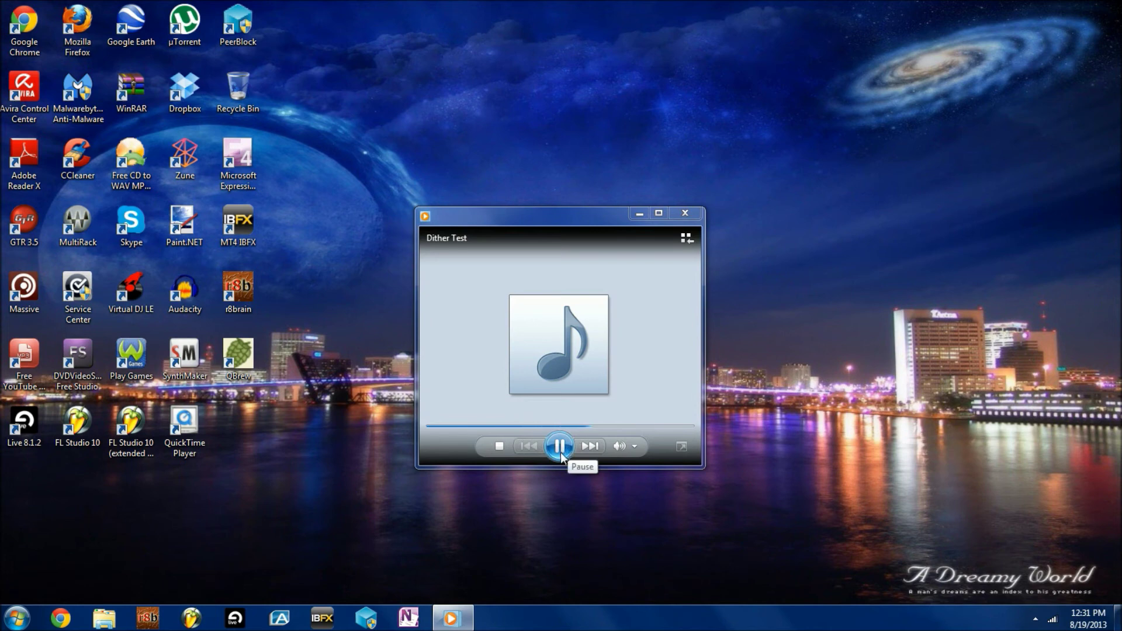
click(561, 447)
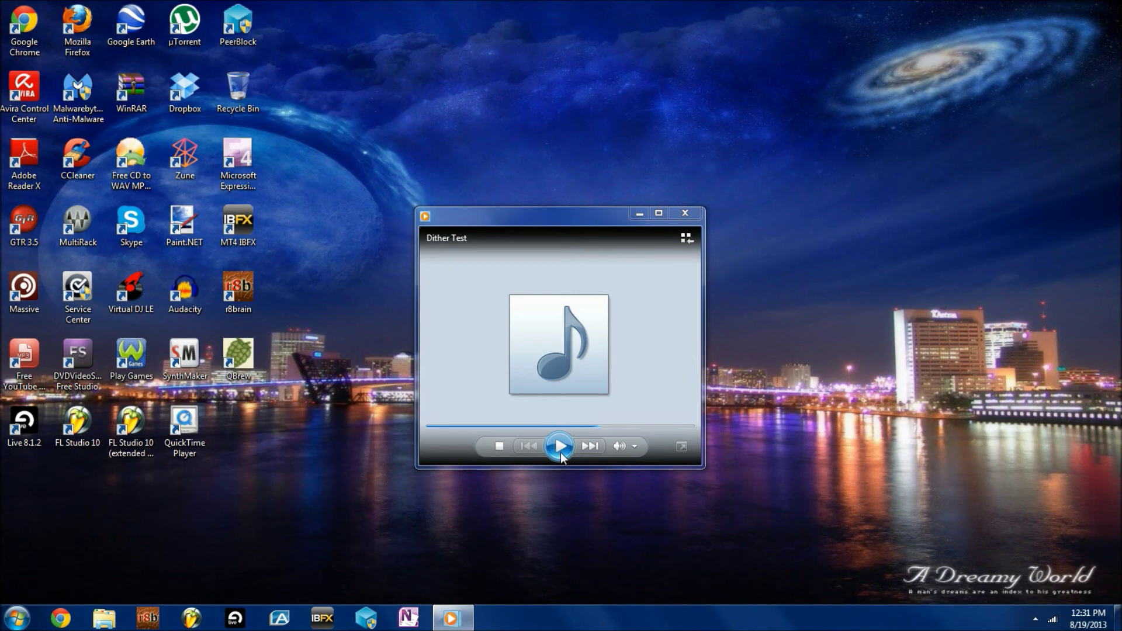
click(562, 456)
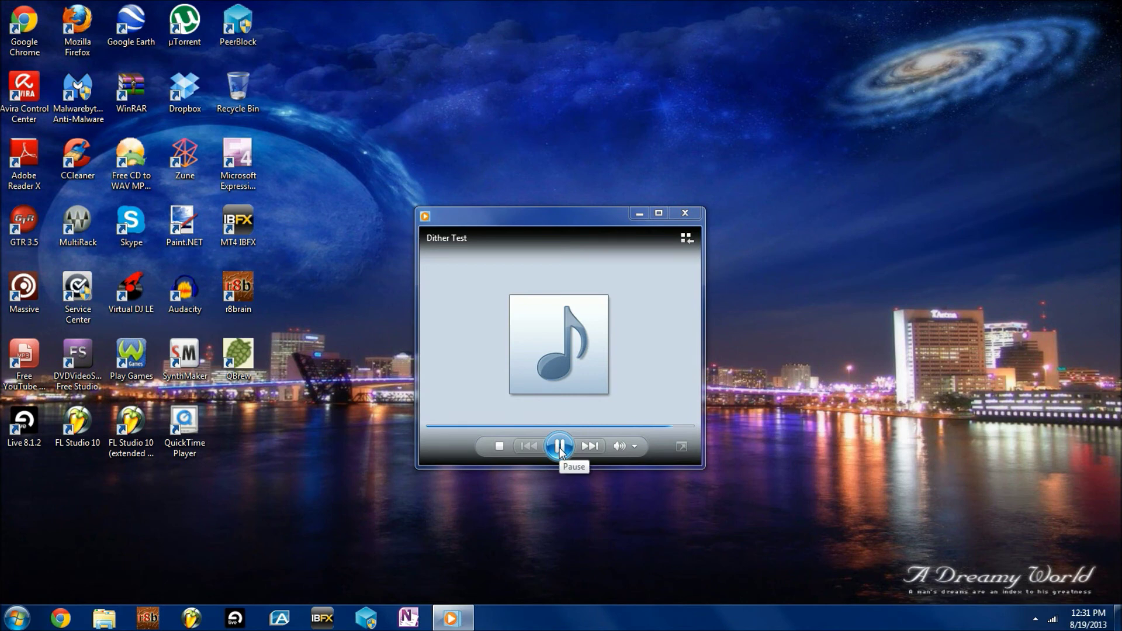
click(561, 447)
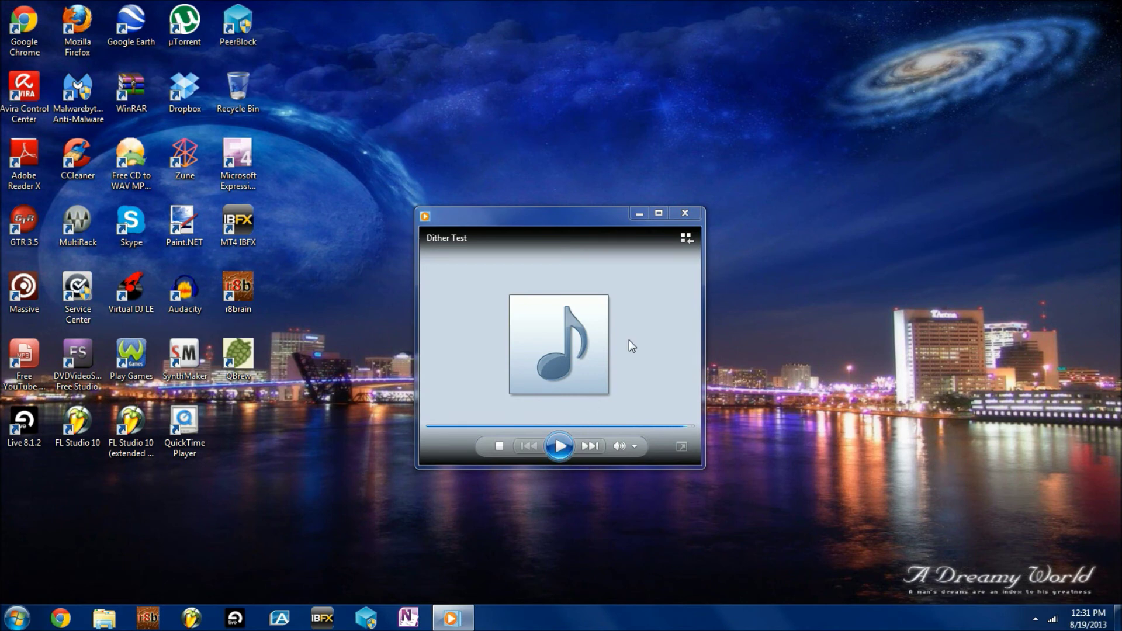
click(658, 214)
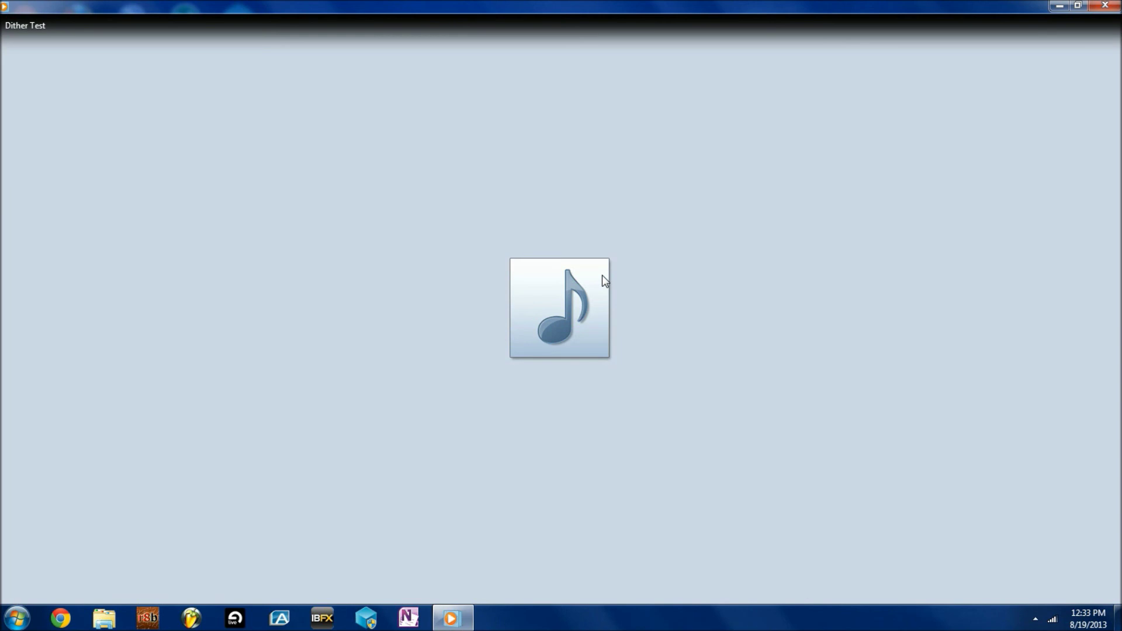
Leave the Dither Test track paused at 00:20 in the full-screen now-playing view
mouse_move(252, 46)
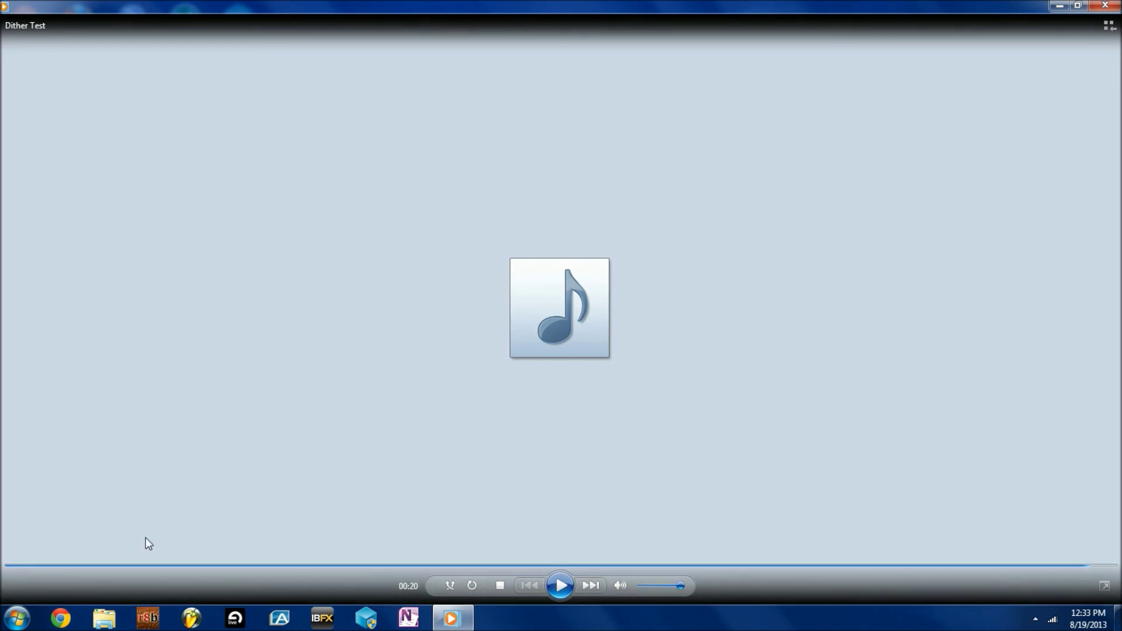
Rewind the Dither Test track on the seek bar to 00:03 of 00:21
drag(151, 563, 174, 582)
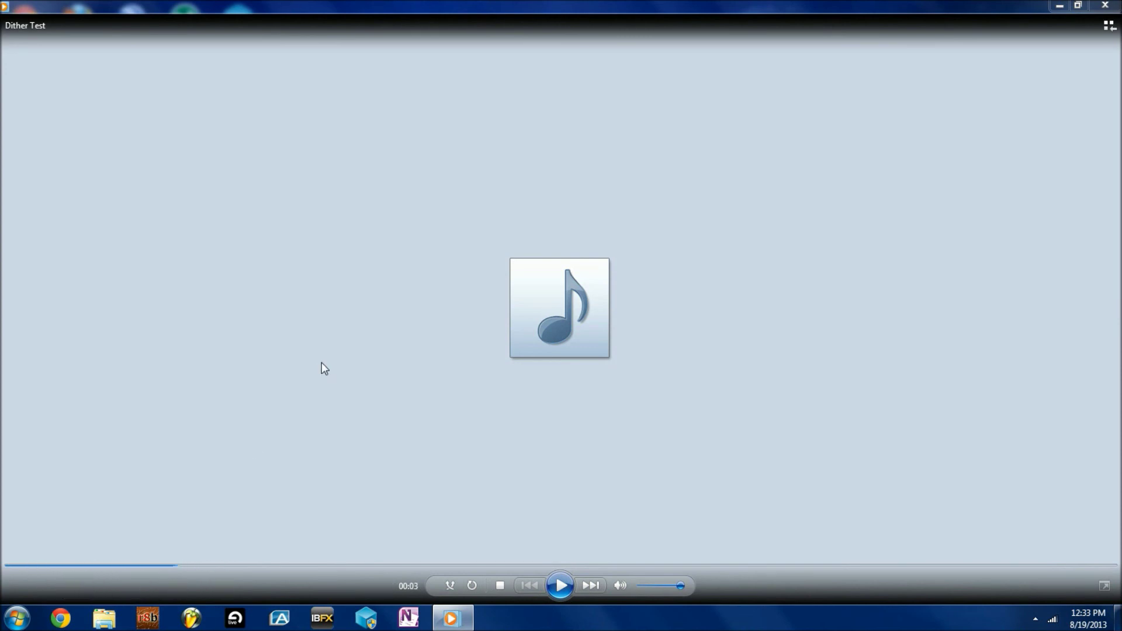